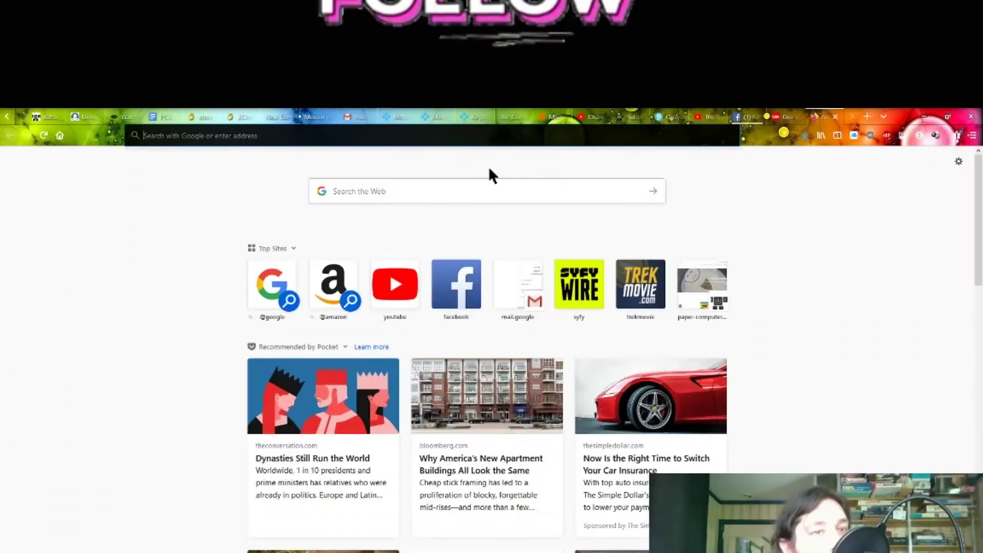
- Load paper-computer-games.myshopify.com in Firefox and scroll to the Paper Computer Games product row
type("pa")
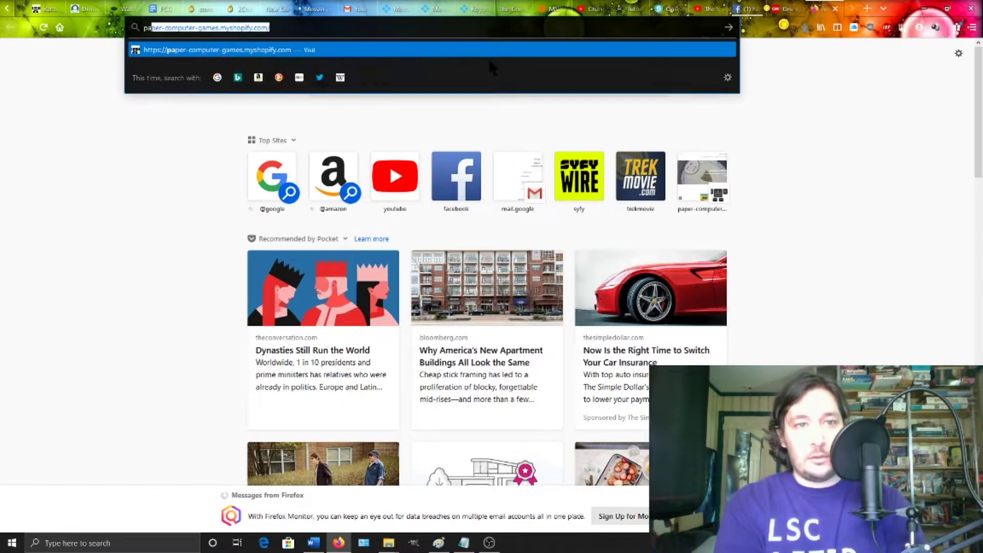
type("p")
key("Return")
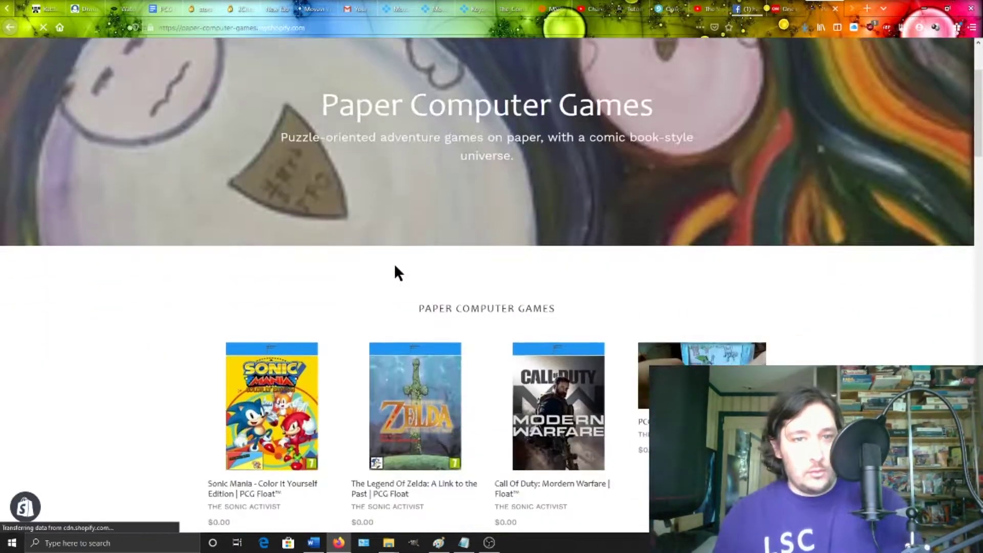
scroll(395, 267, "down", 10)
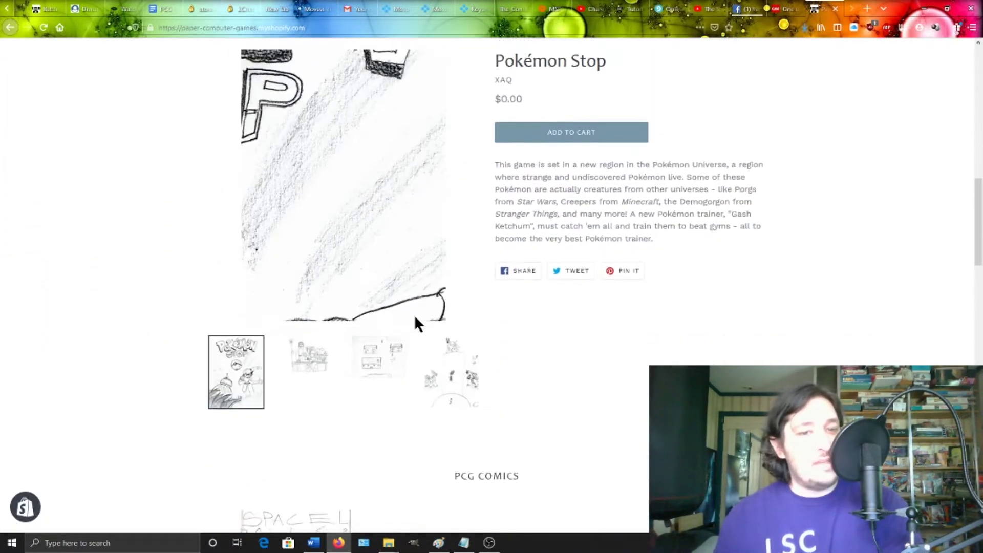
scroll(414, 314, "up", 10)
scroll(436, 302, "down", 2)
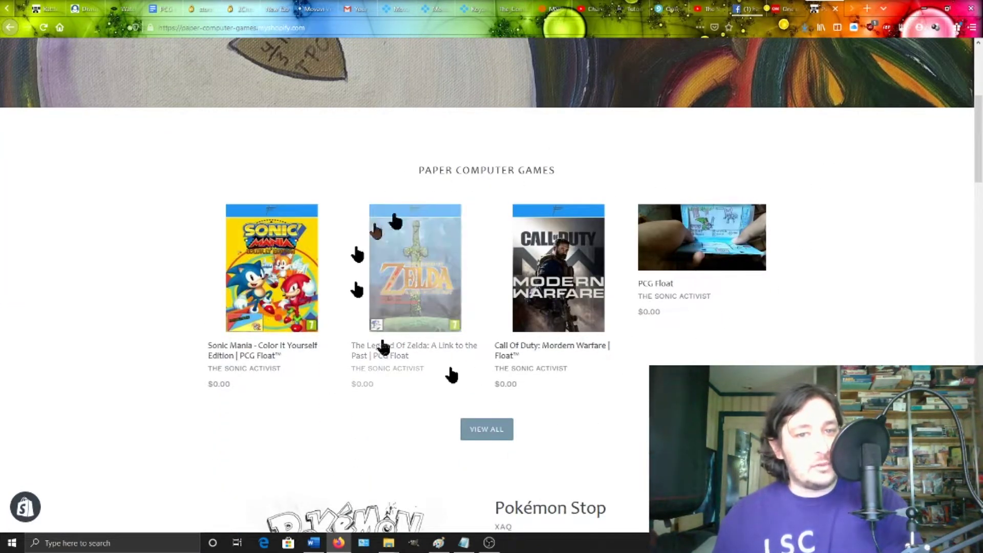
- In Edge, add The Legend Of Zelda: A Link to the Past PCG Float to the cart and check out
key("alt+Tab")
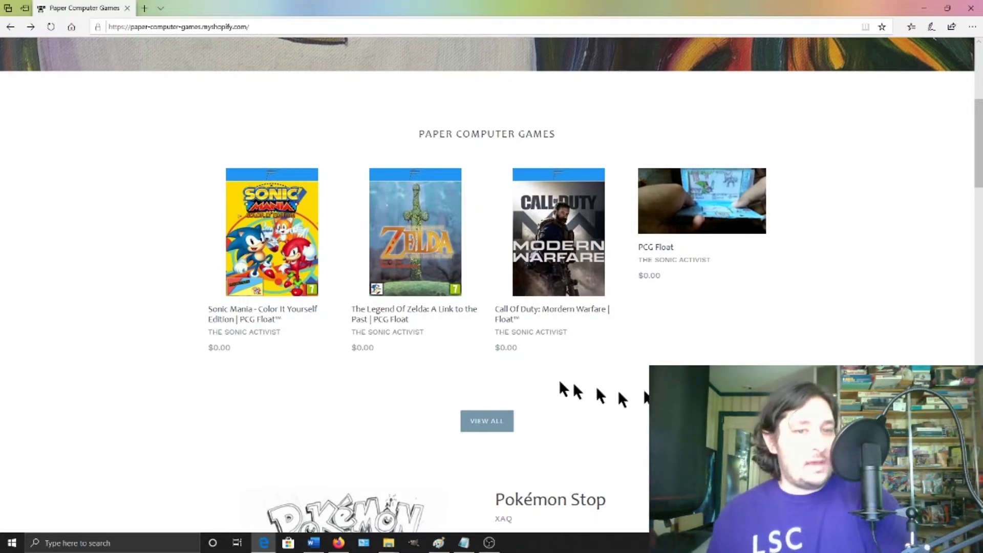
left_click(404, 231)
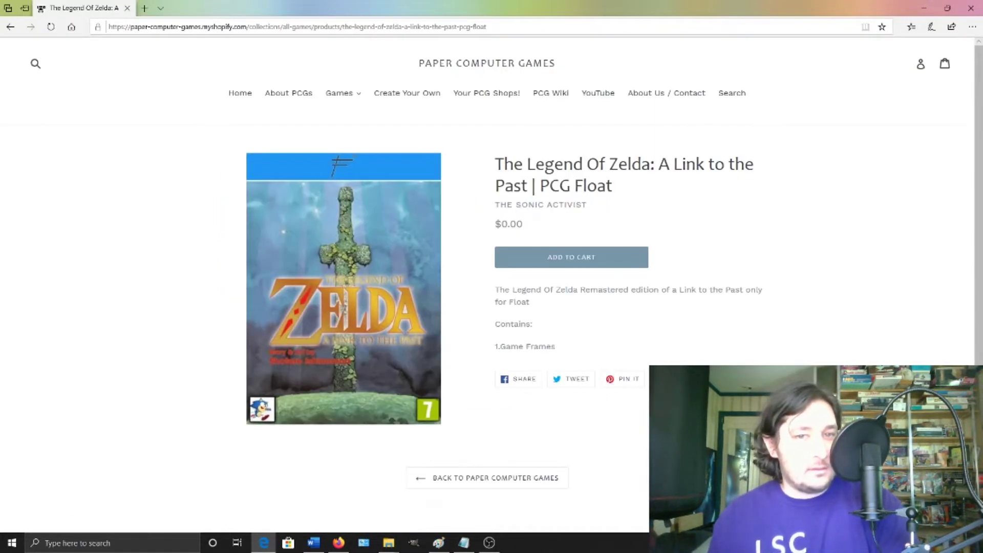
scroll(743, 205, "down", 1)
scroll(755, 212, "up", 1)
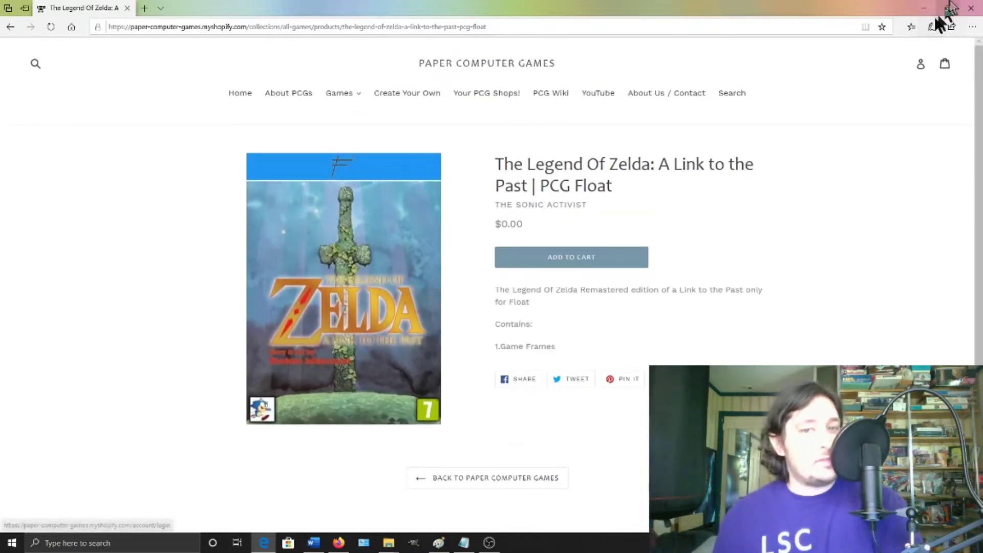
left_click(598, 263)
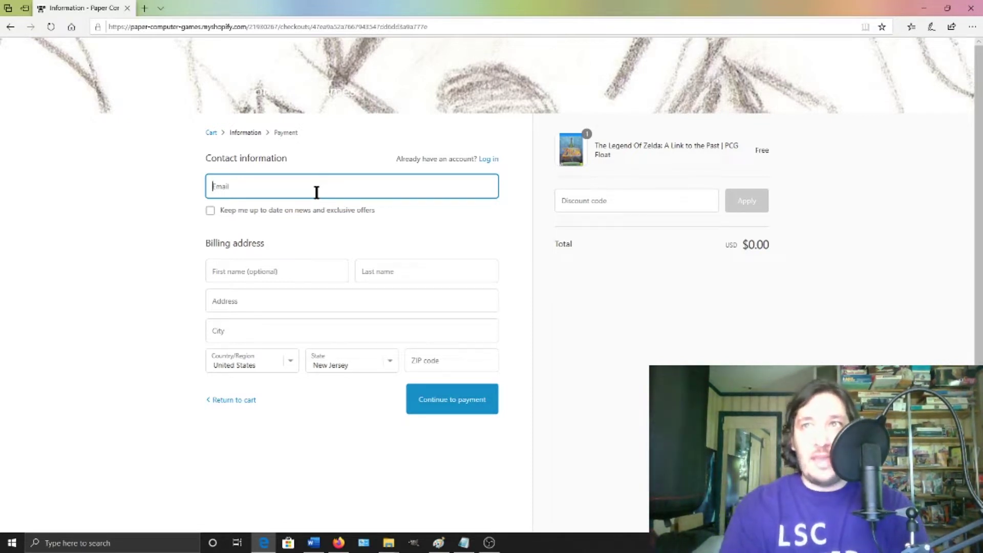
left_click(296, 270)
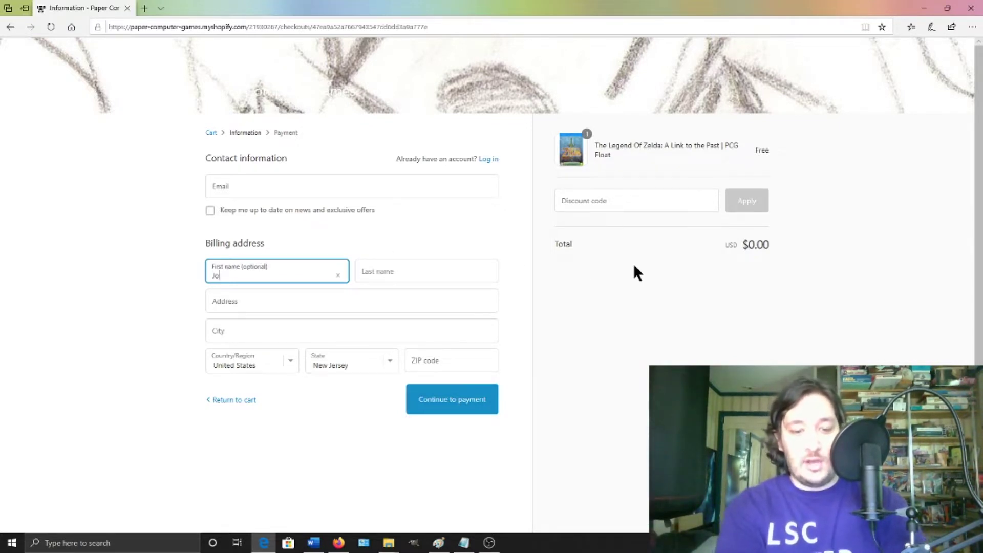
- Fill in the billing first and last name
type("John")
key("Tab")
type("Testerberger")
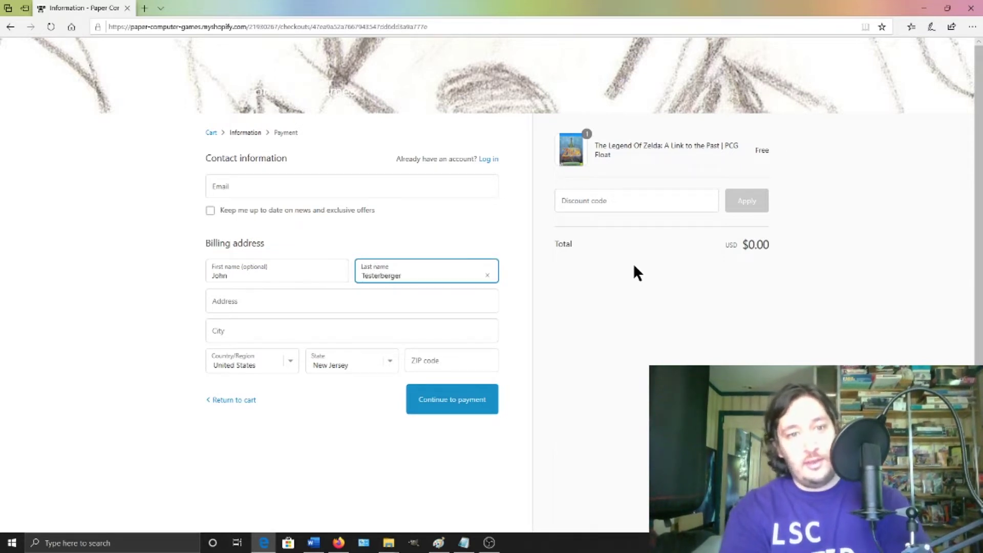
- Enter the street address, accept the third autocomplete suggestion, and try to continue to payment
key("Tab")
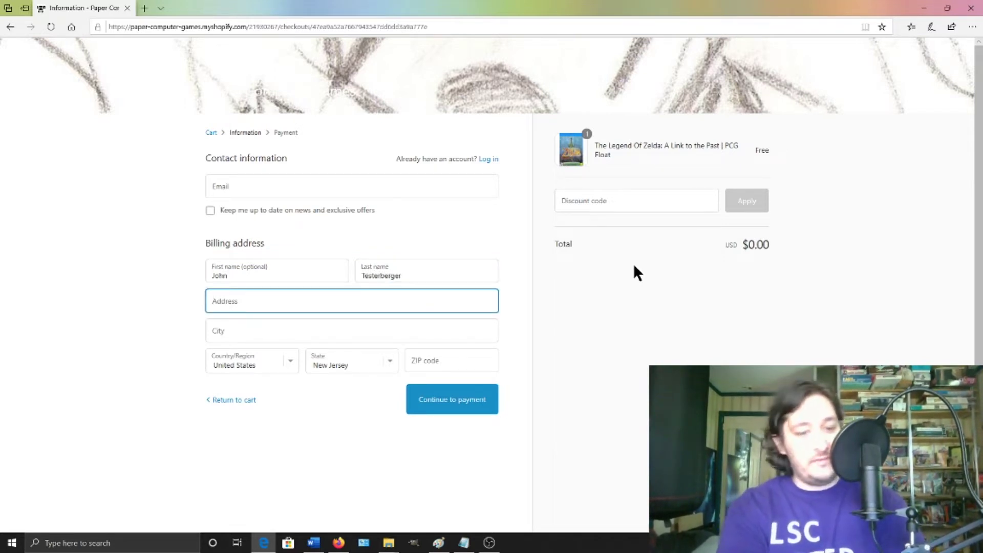
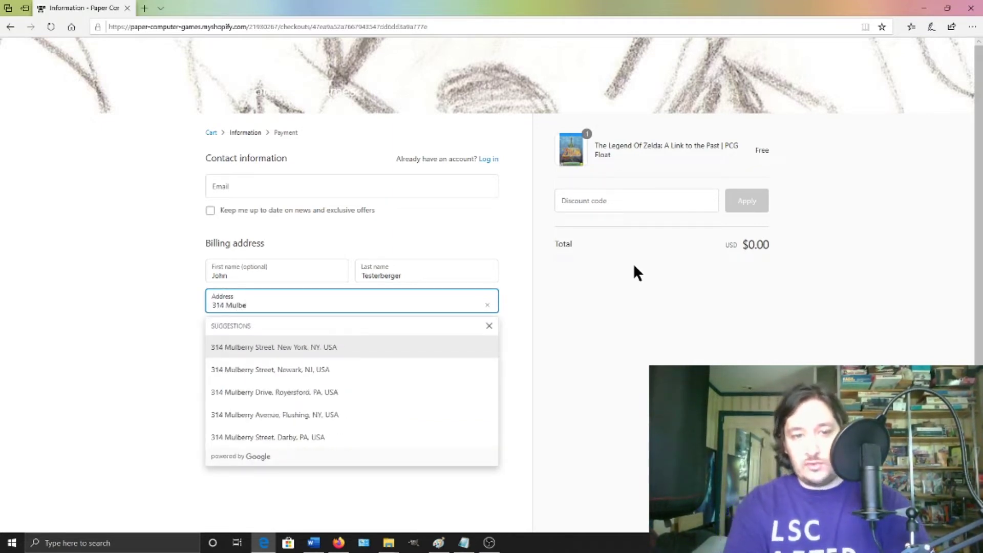
key("Down")
key("Down")
key("Down")
key("Up")
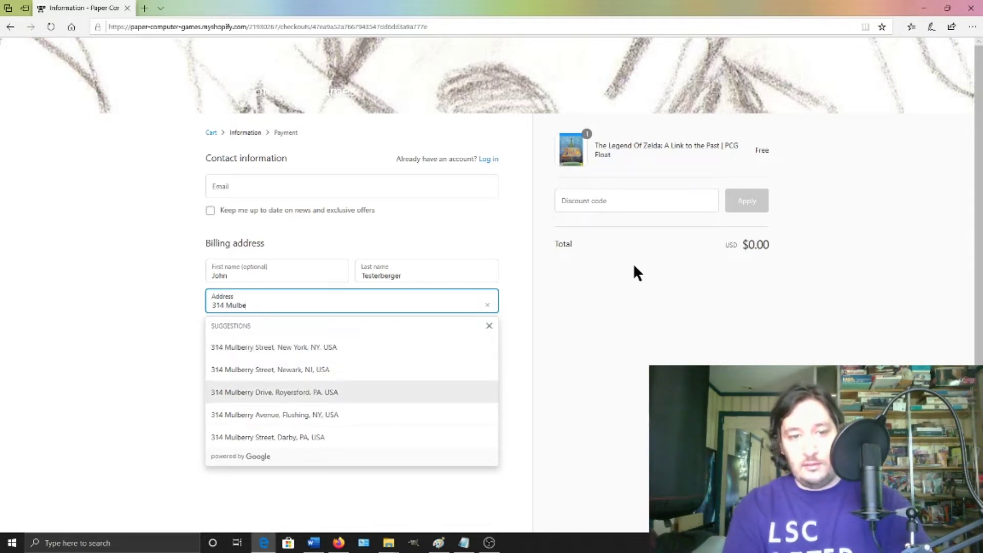
key("Return")
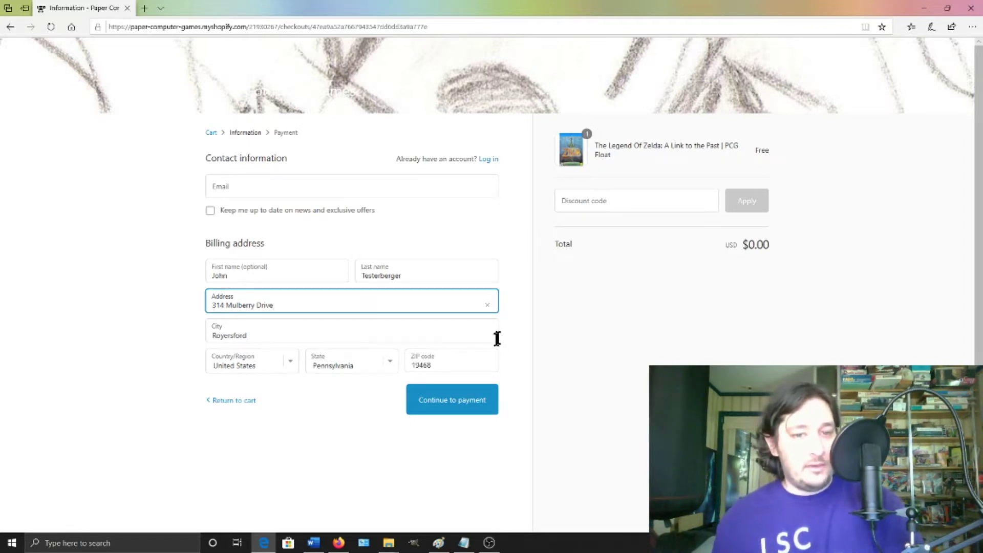
left_click(463, 400)
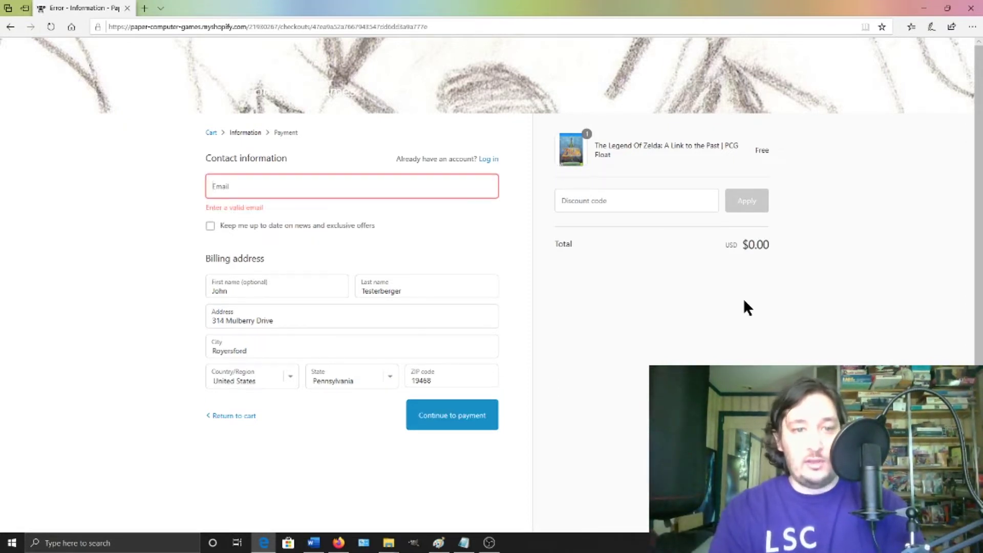
- Enter the contact e-mail address in the Email field and continue to the payment step
left_click(251, 195)
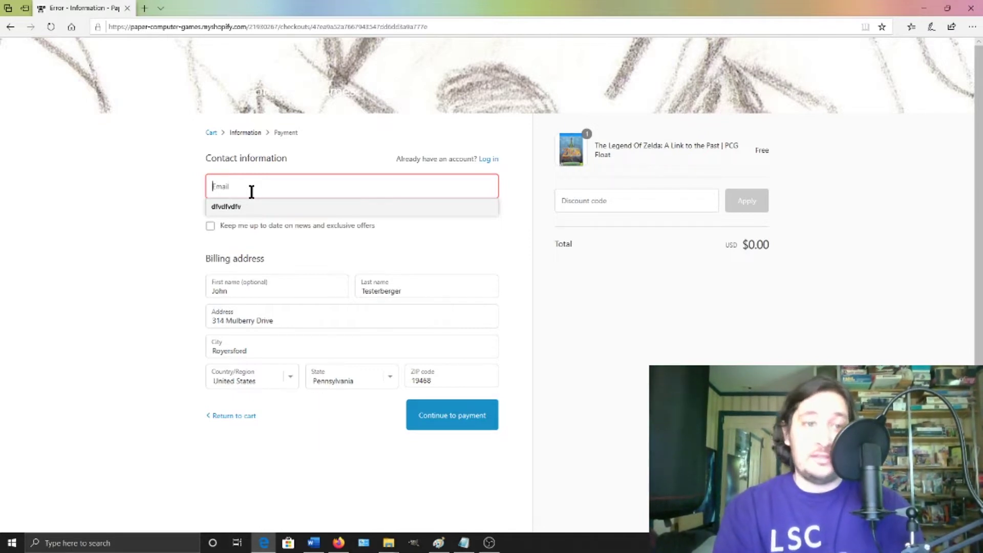
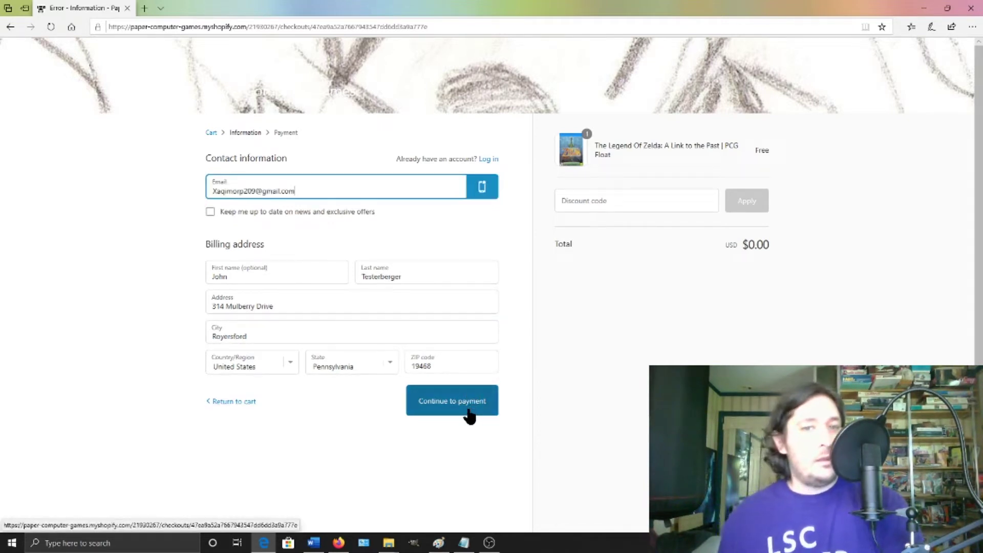
left_click(462, 414)
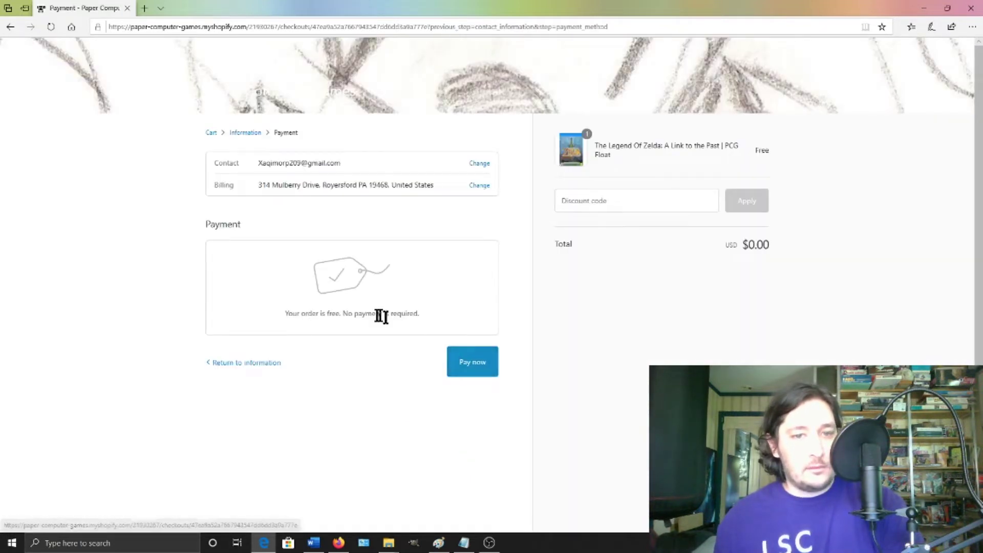
- Place the free Zelda order with Pay now and open the LEGEND OF ZELDA.pdf download
left_click_drag(282, 316, 436, 313)
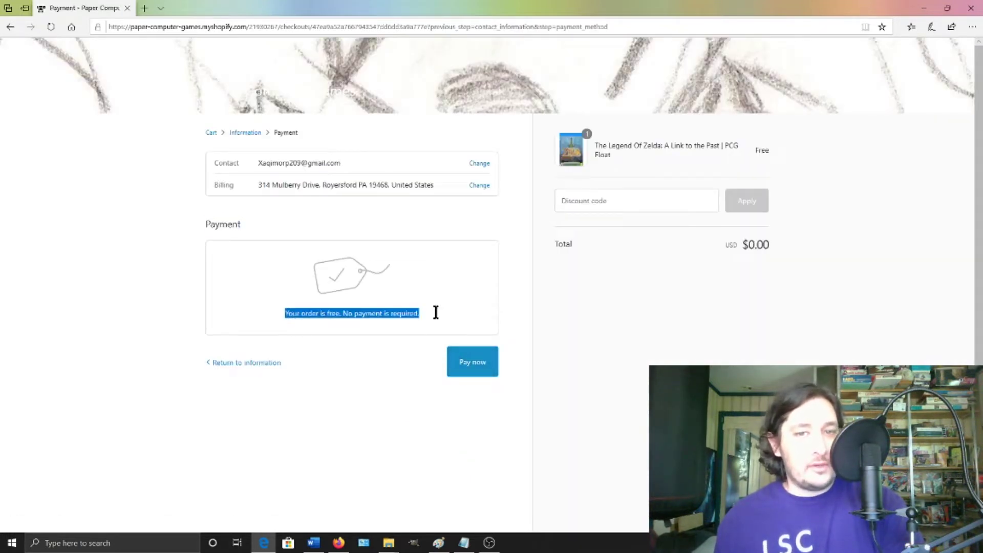
left_click(484, 319)
left_click(474, 361)
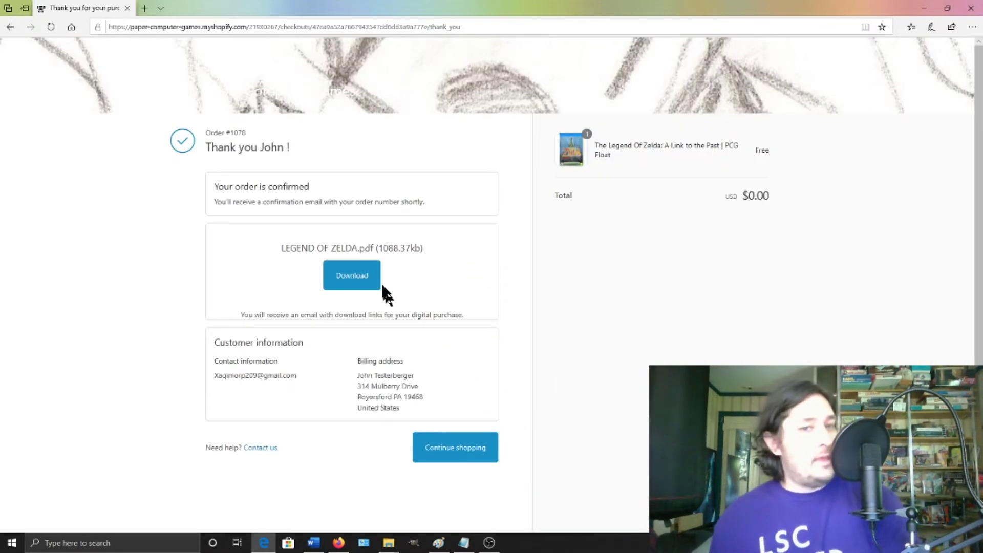
left_click(360, 281)
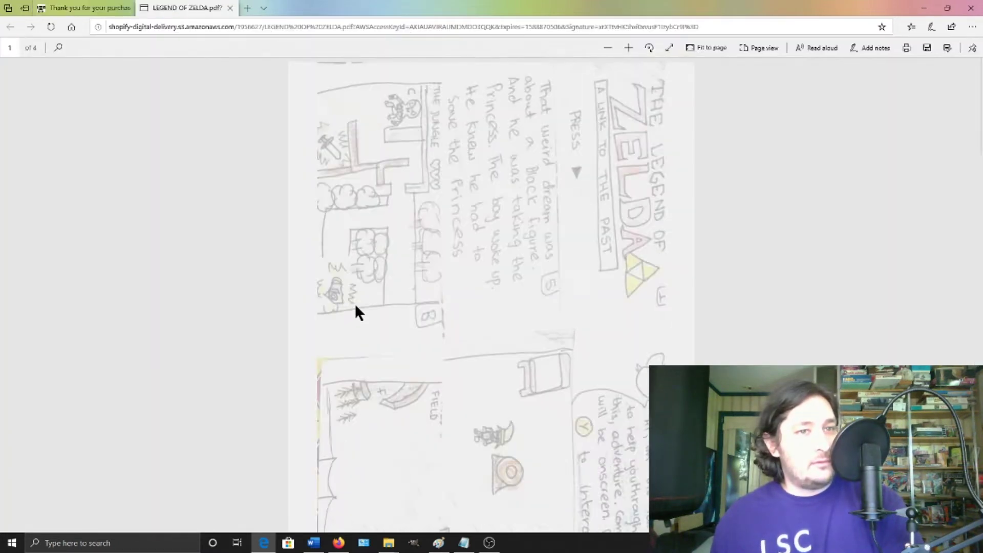
scroll(357, 309, "down", 15)
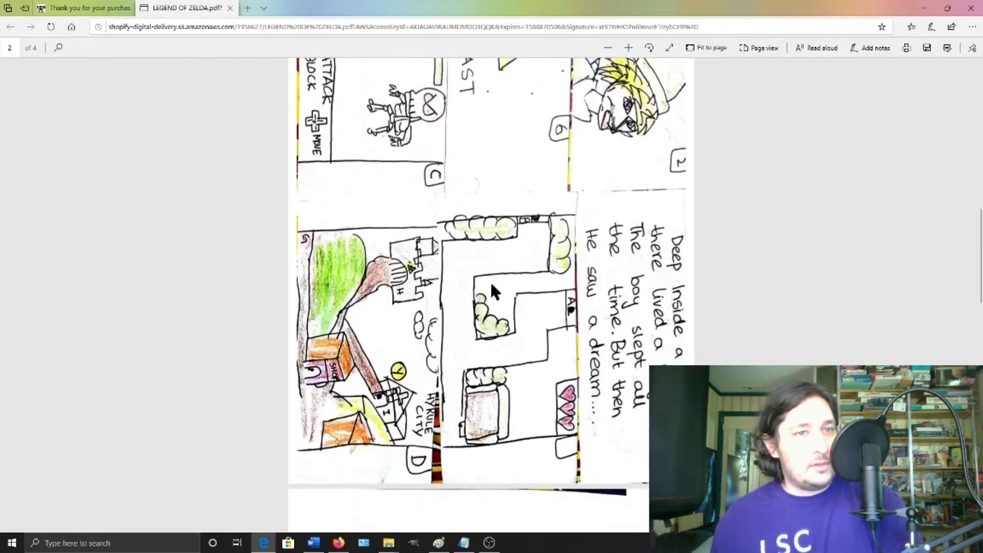
scroll(489, 294, "down", 10)
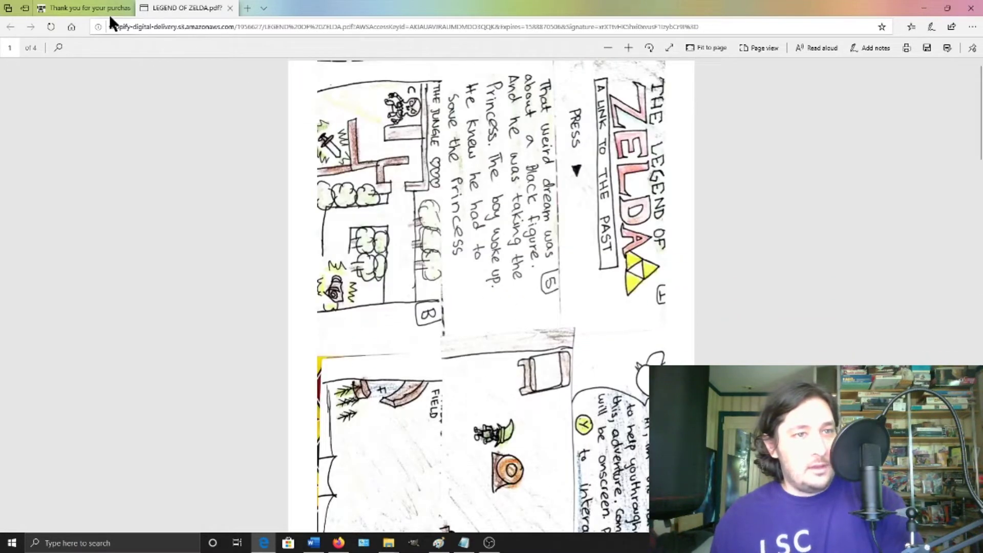
- Save LEGEND OF ZELDA.pdf via the Download link's Save target as to the Desktop, then show the desktop
left_click(109, 8)
right_click(371, 275)
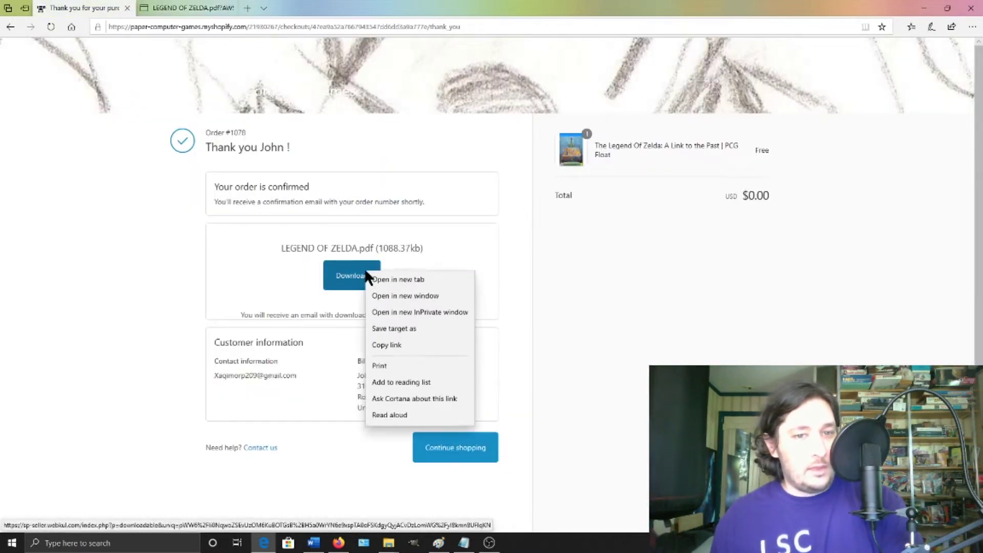
left_click(405, 346)
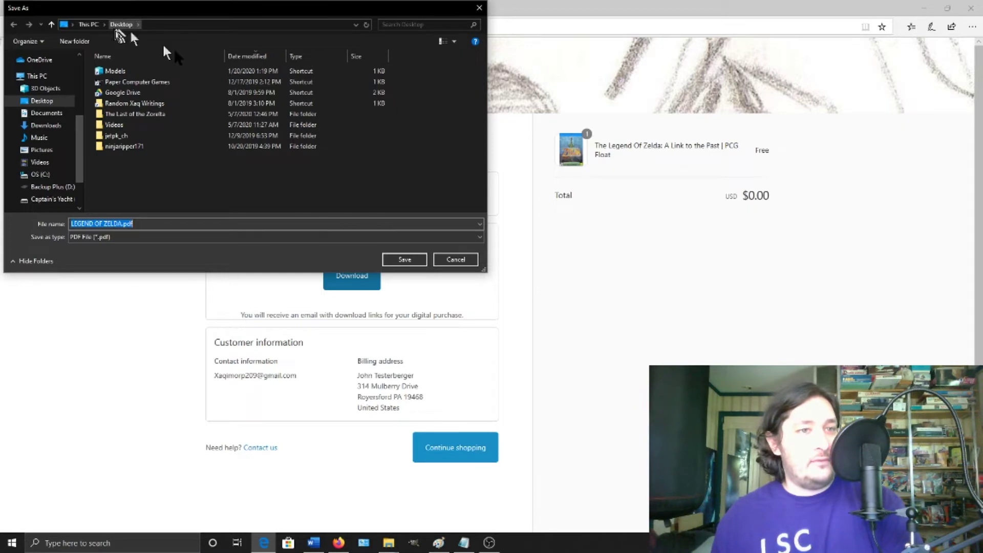
left_click(411, 265)
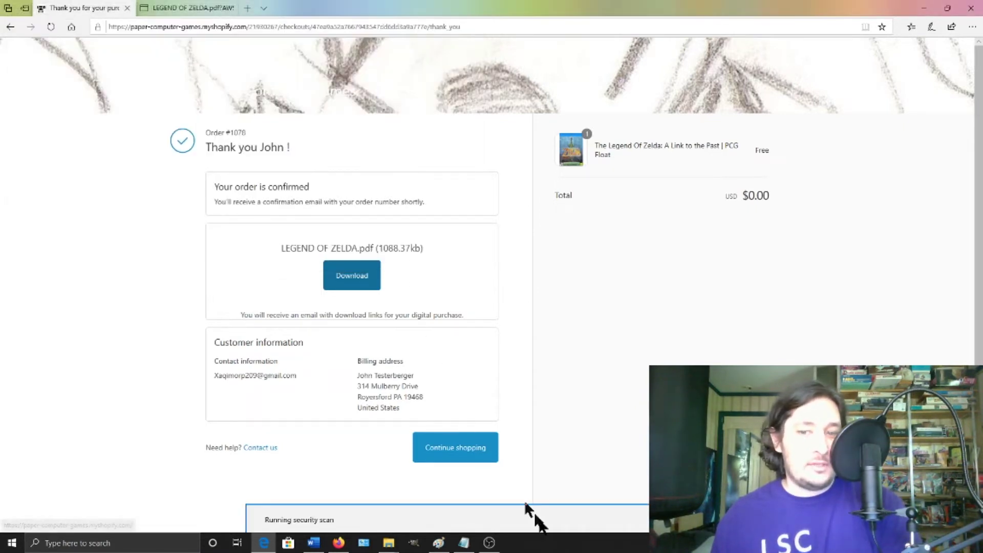
key("super+d")
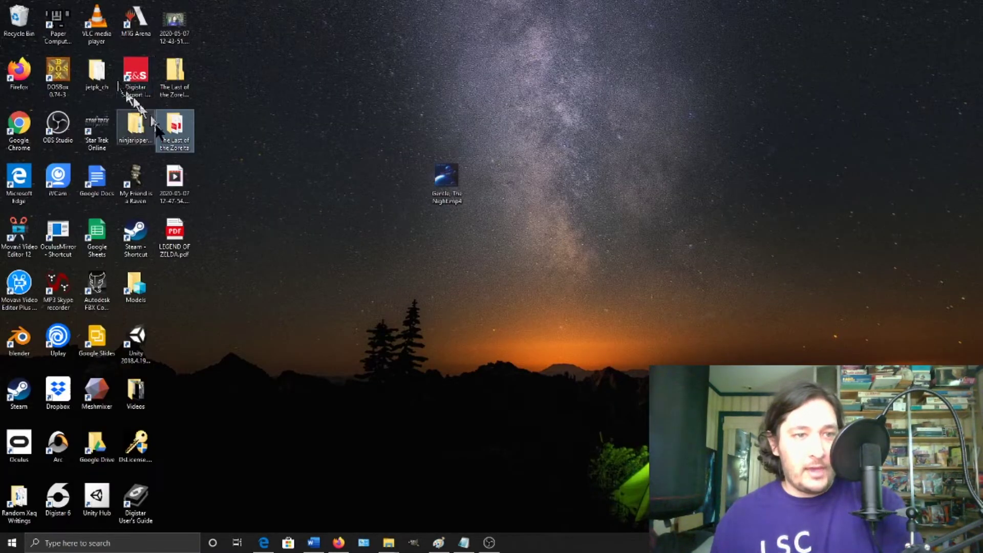
- Open LEGEND OF ZELDA.pdf in Edge, scroll its pages, then close all Edge tabs
double_click(190, 239)
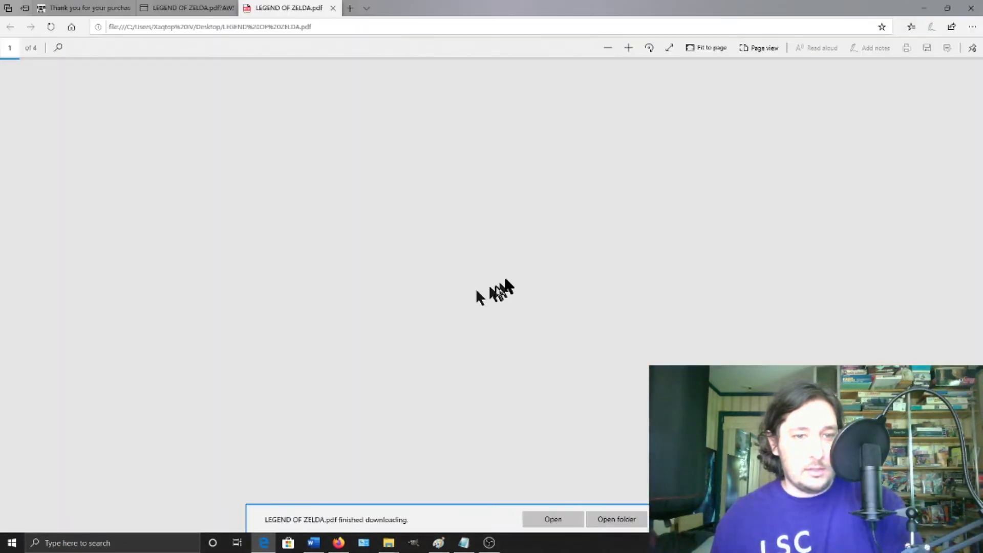
scroll(507, 272, "down", 10)
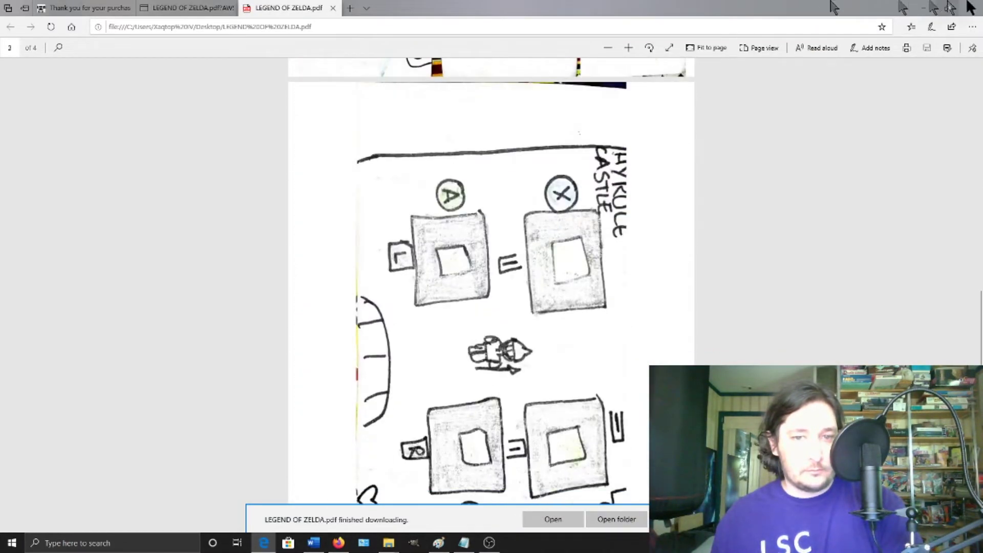
left_click(971, 8)
left_click(480, 291)
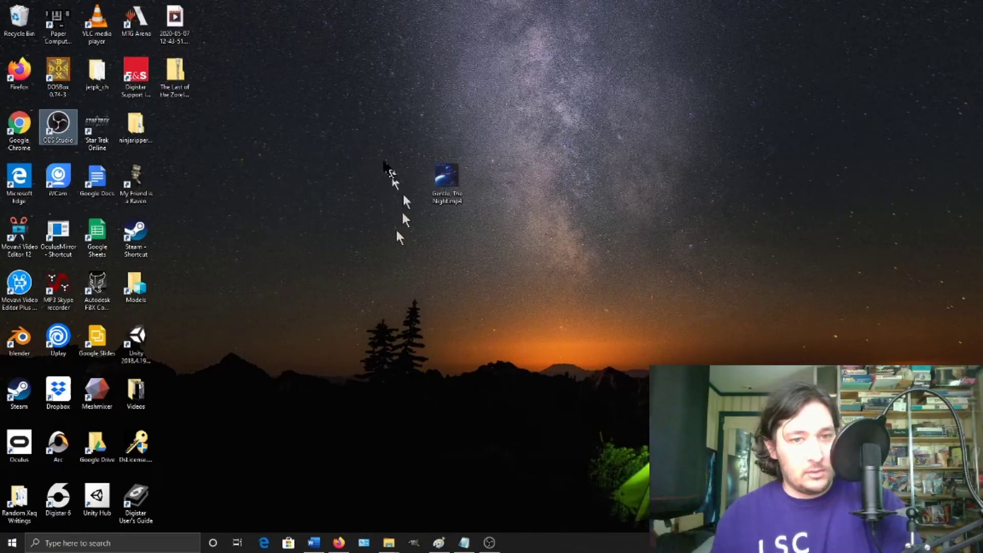
double_click(175, 71)
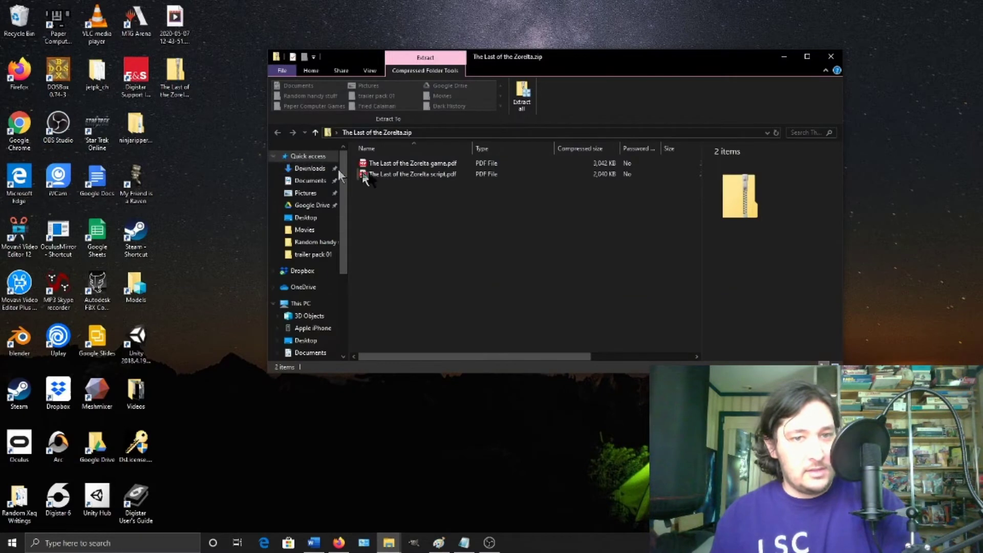
left_click(832, 57)
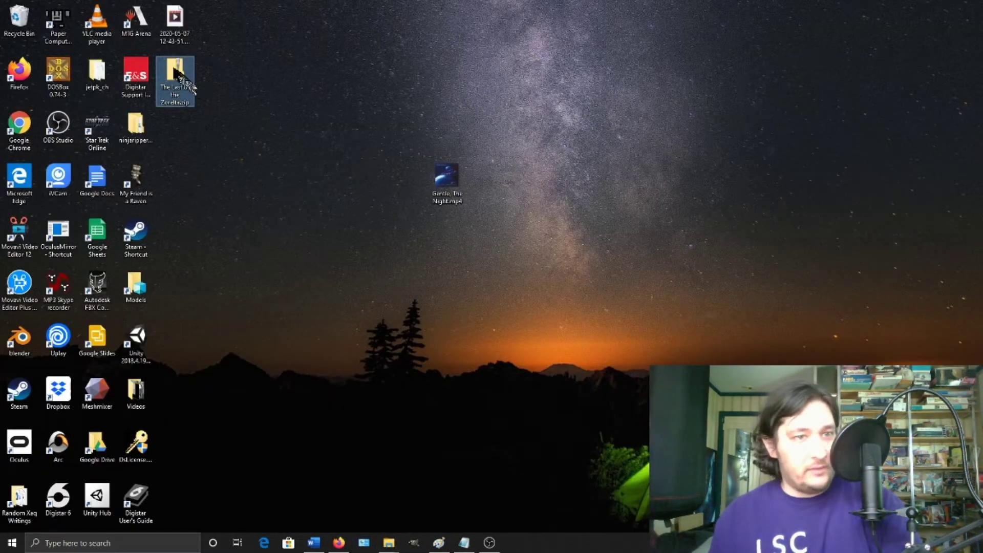
left_click(339, 543)
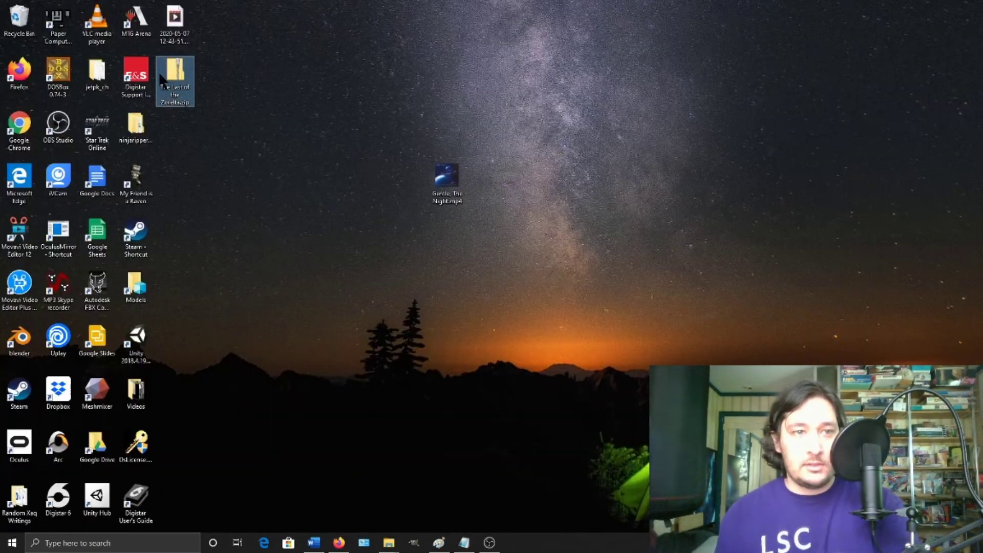
- Use 7-Zip Extract files to unpack The Last of the Zorelta.zip into its own folder
right_click(161, 79)
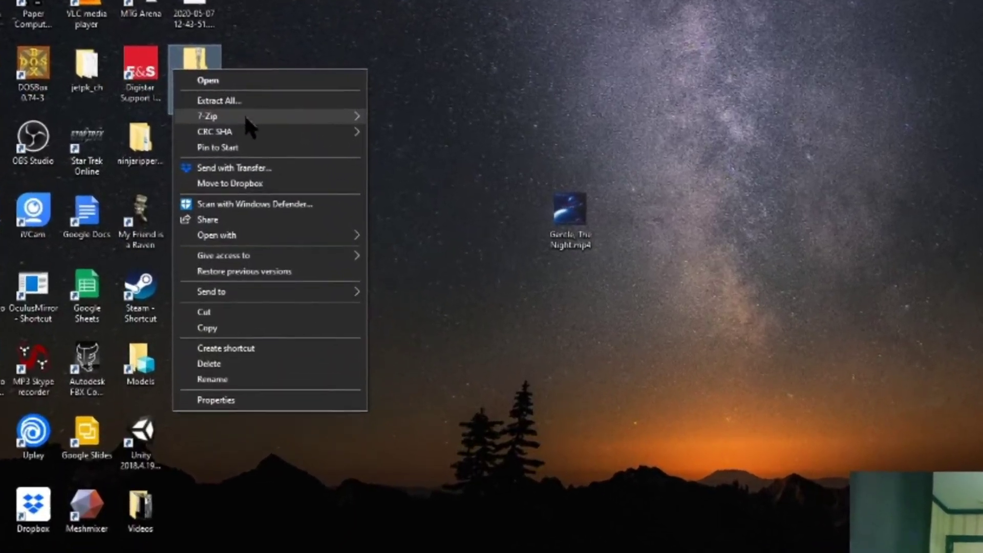
mouse_move(213, 115)
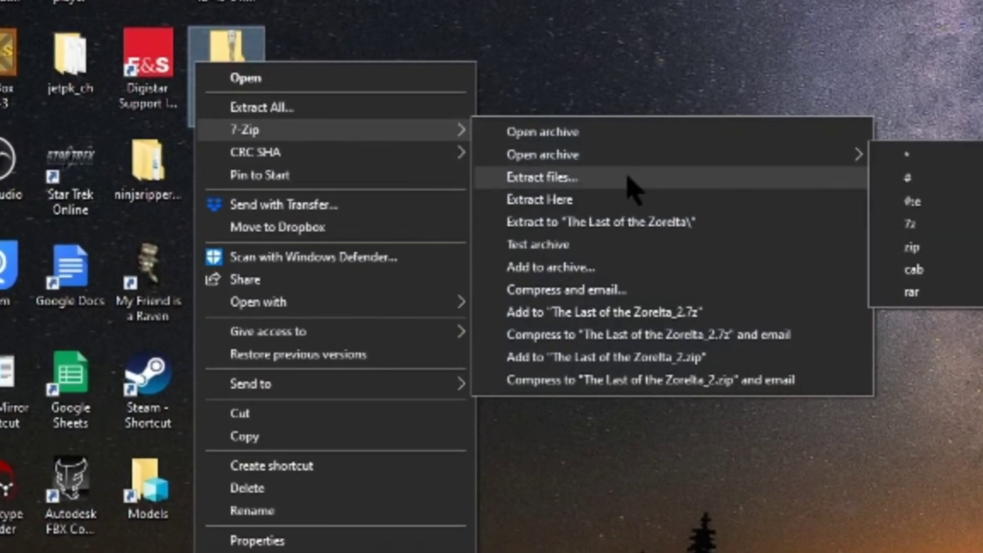
left_click(629, 179)
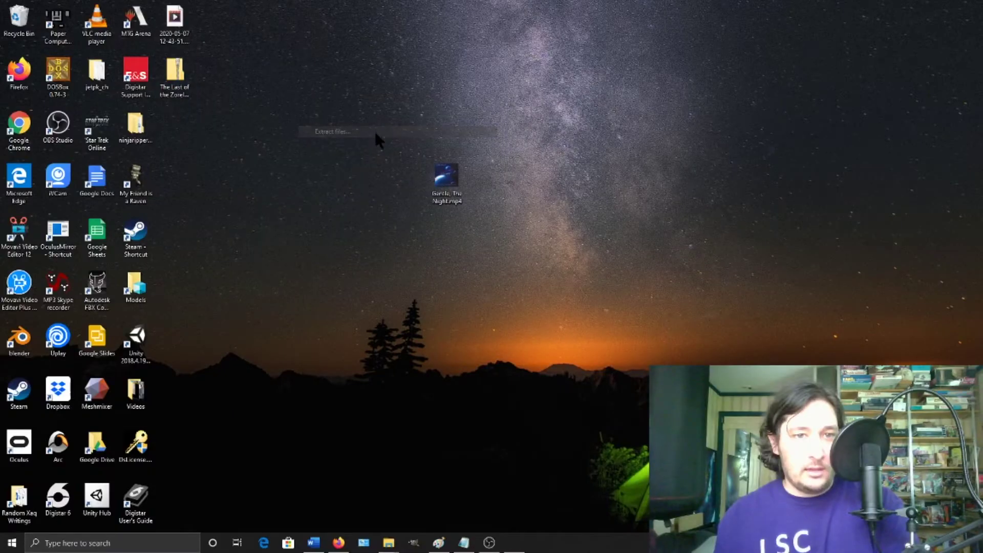
left_click(501, 338)
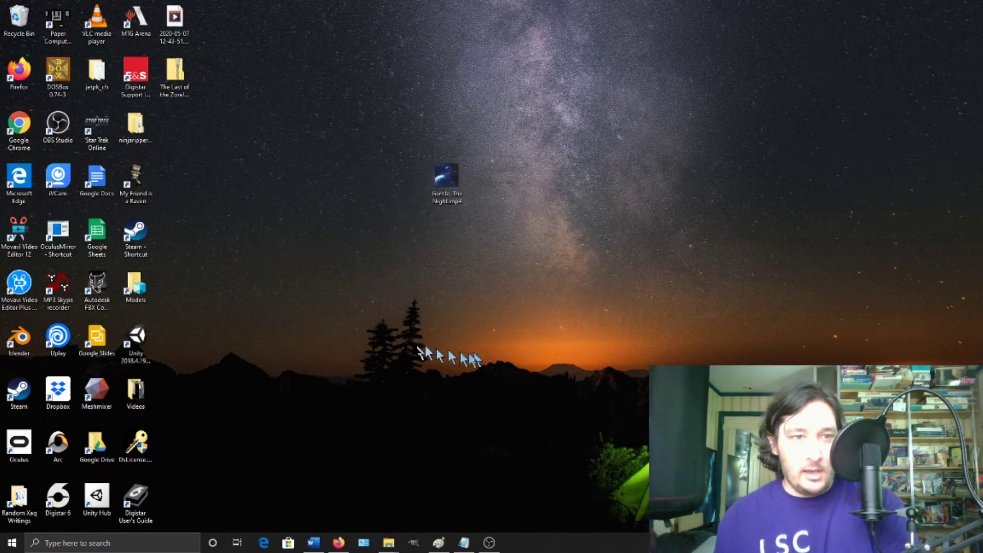
- Open the extracted folder, read through the Last of the Zorelta game PDF, then close it
double_click(175, 128)
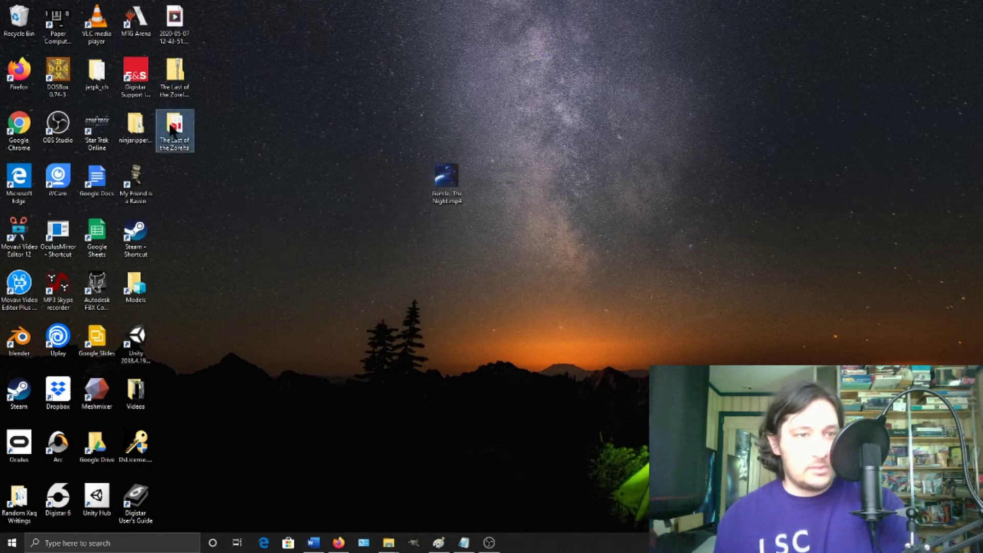
double_click(431, 176)
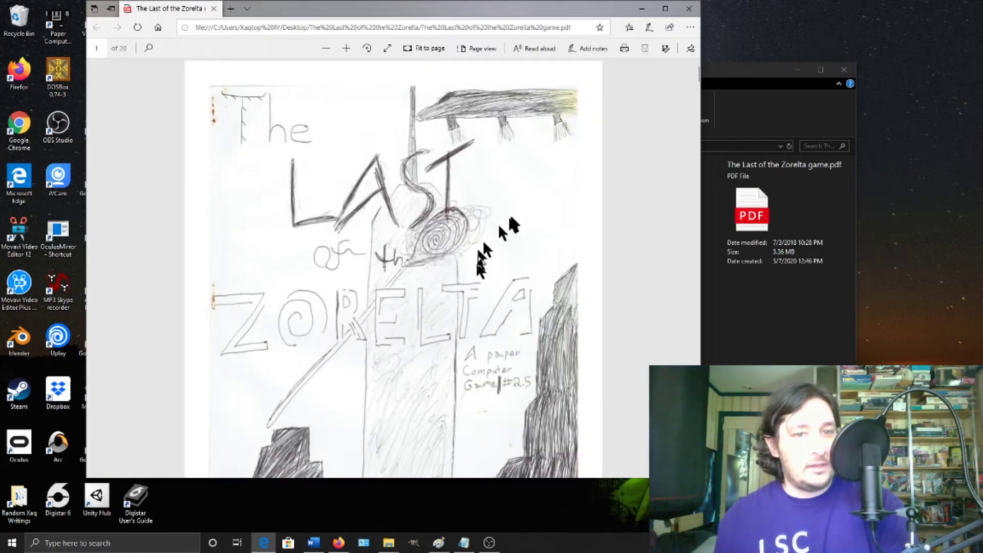
scroll(511, 219, "down", 15)
scroll(516, 230, "down", 5)
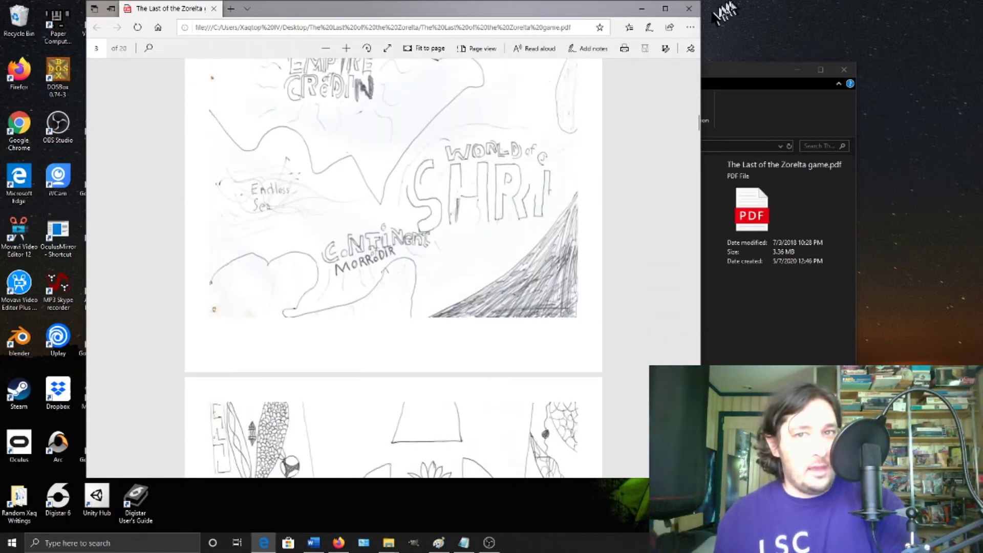
left_click(688, 8)
- Open the Last of the Zorelta script PDF and scroll down to the Escape Route section
double_click(412, 187)
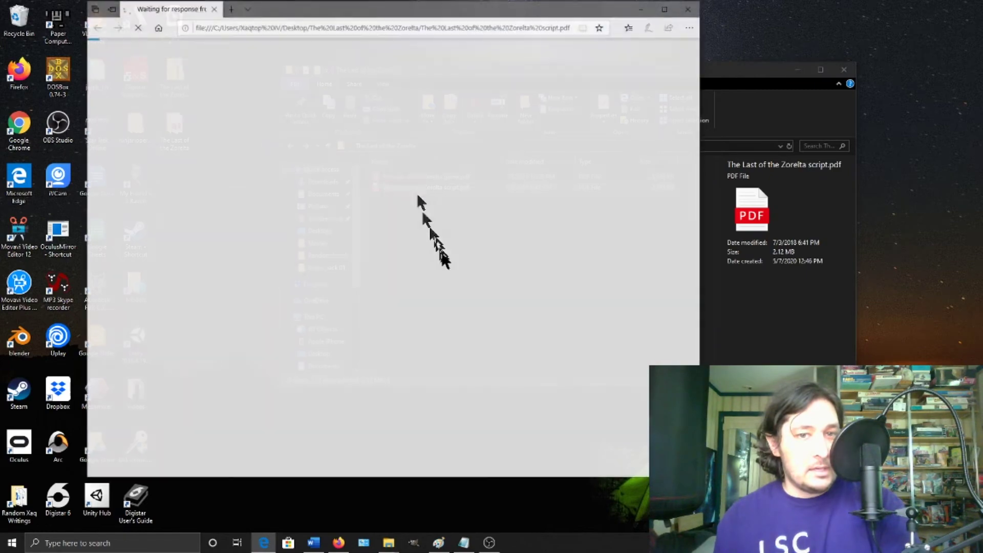
scroll(464, 230, "down", 12)
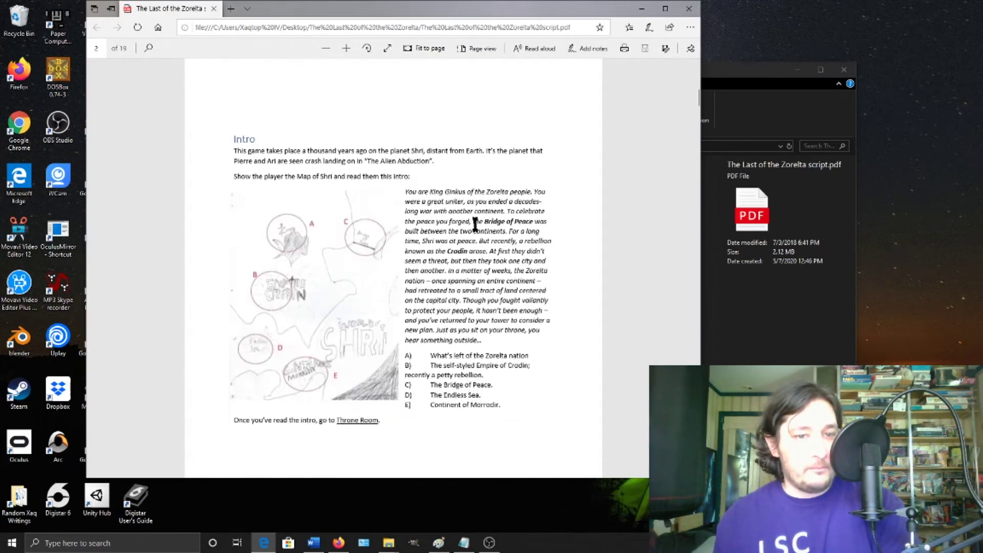
scroll(464, 221, "down", 5)
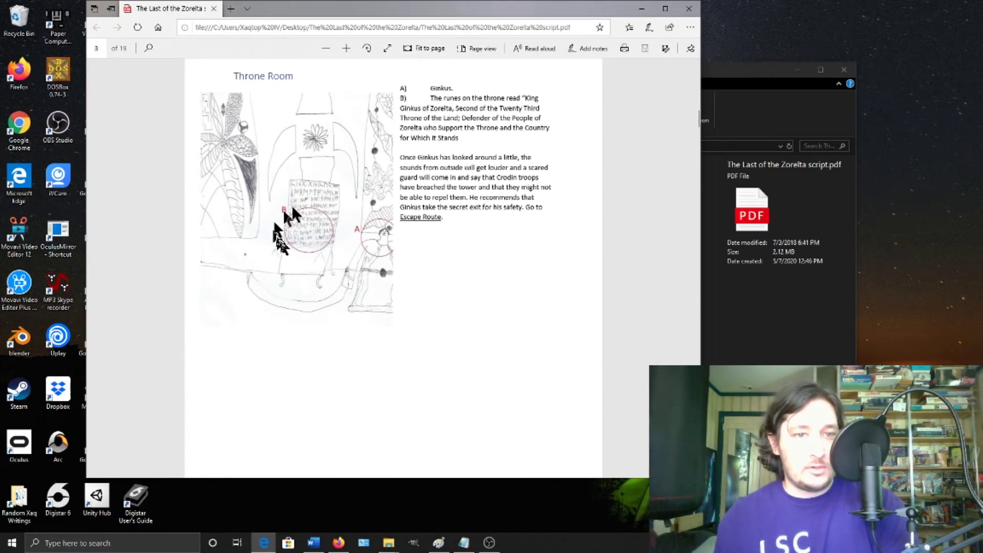
scroll(322, 230, "down", 10)
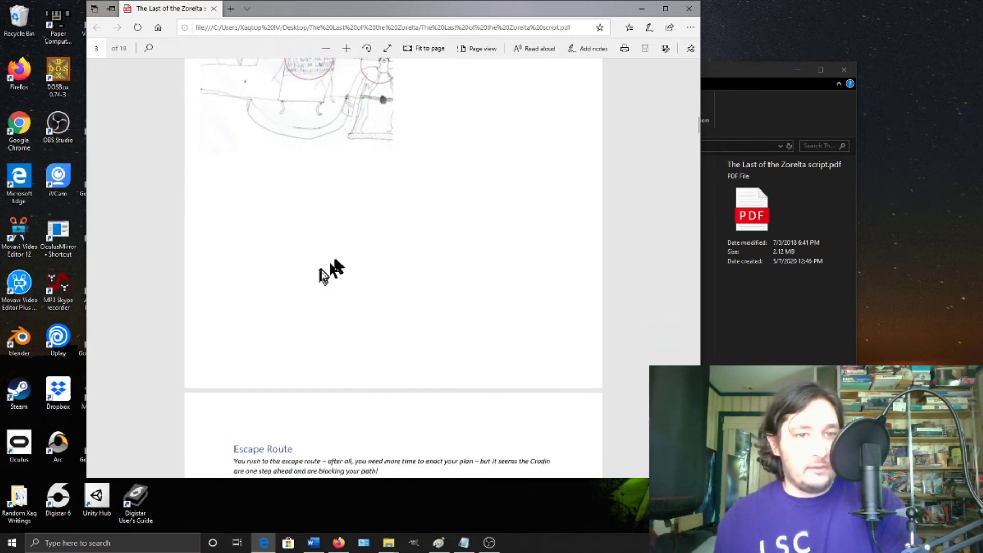
- Close the script PDF and the extracted folder's Explorer window, leaving the desktop visible
left_click(690, 9)
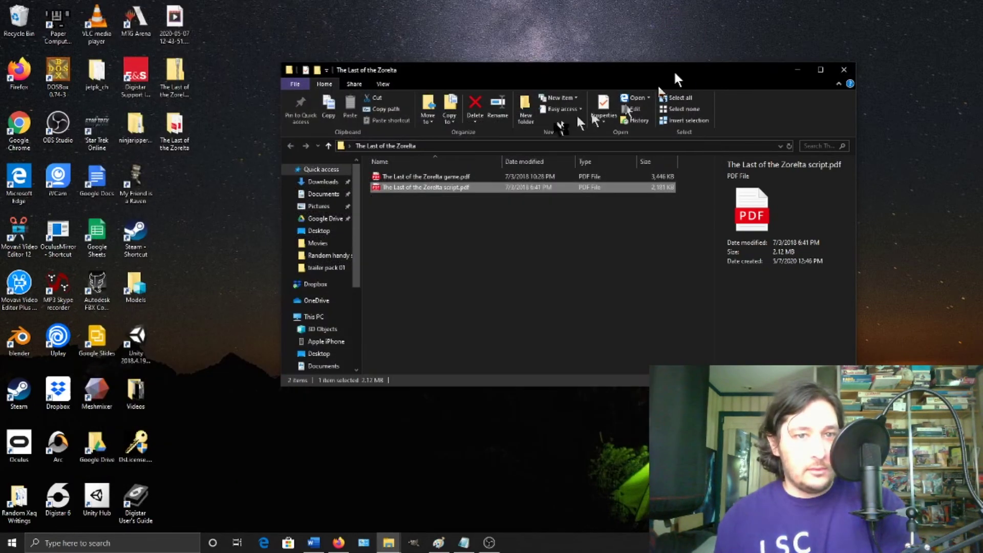
left_click_drag(463, 208, 415, 92)
left_click(514, 238)
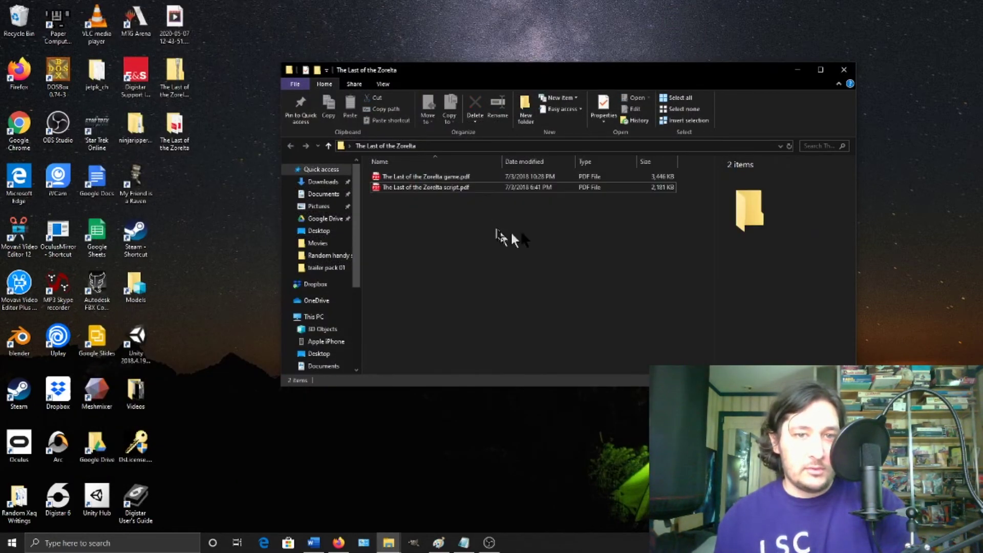
left_click(845, 70)
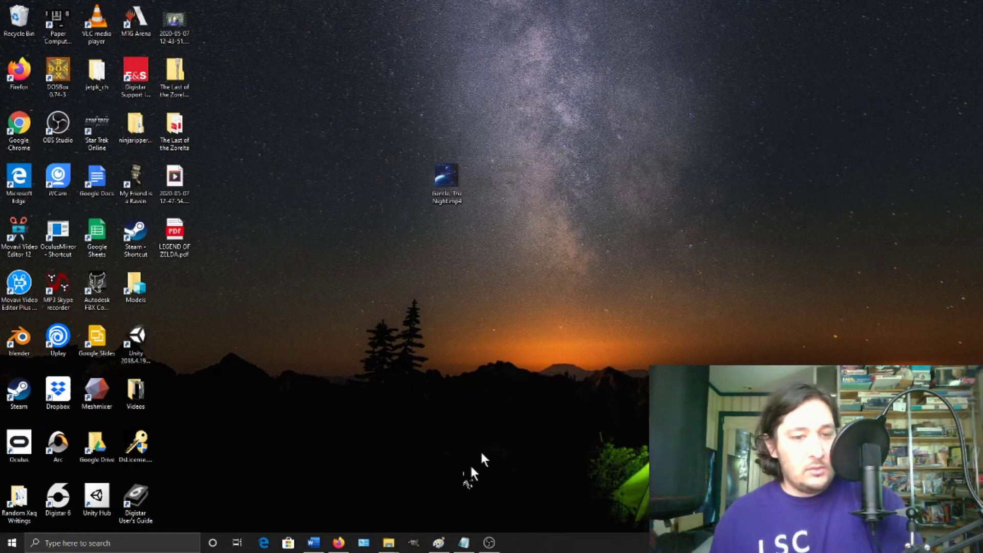
mouse_move(490, 546)
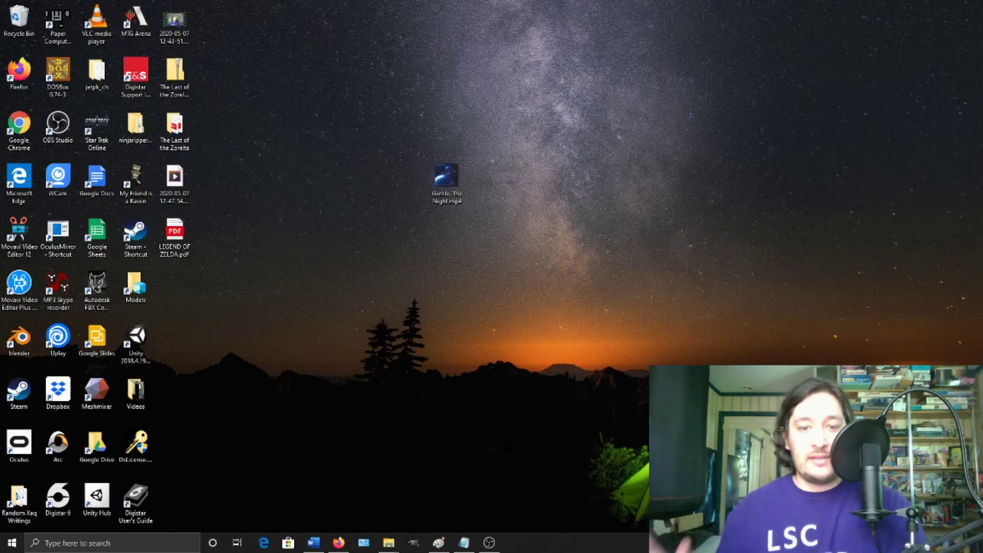